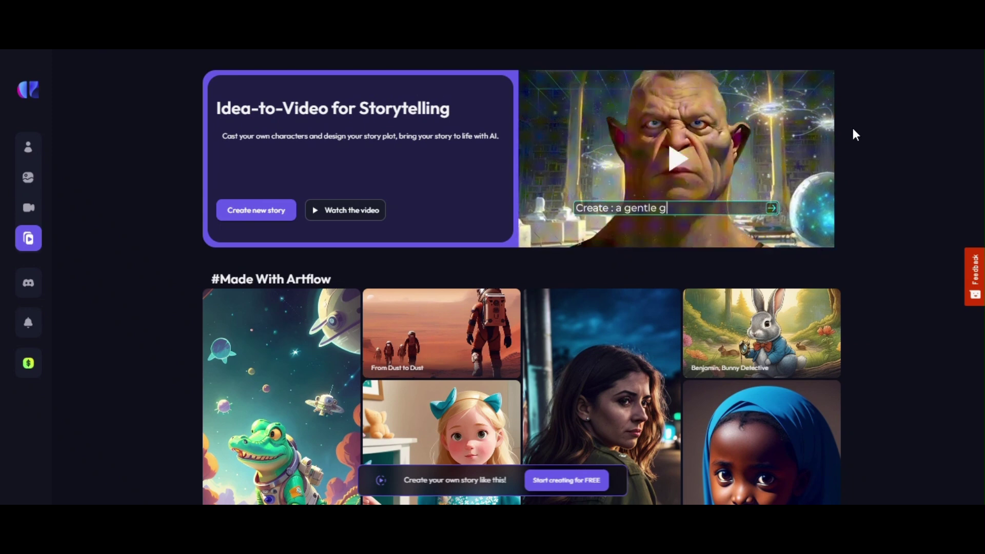
Browse the Artflow gallery, then begin creating a new story
{"action": "scroll", "coordinate": [942, 121], "scroll_direction": "down", "scroll_amount": 2}
{"action": "scroll", "coordinate": [942, 121], "scroll_direction": "down", "scroll_amount": 5}
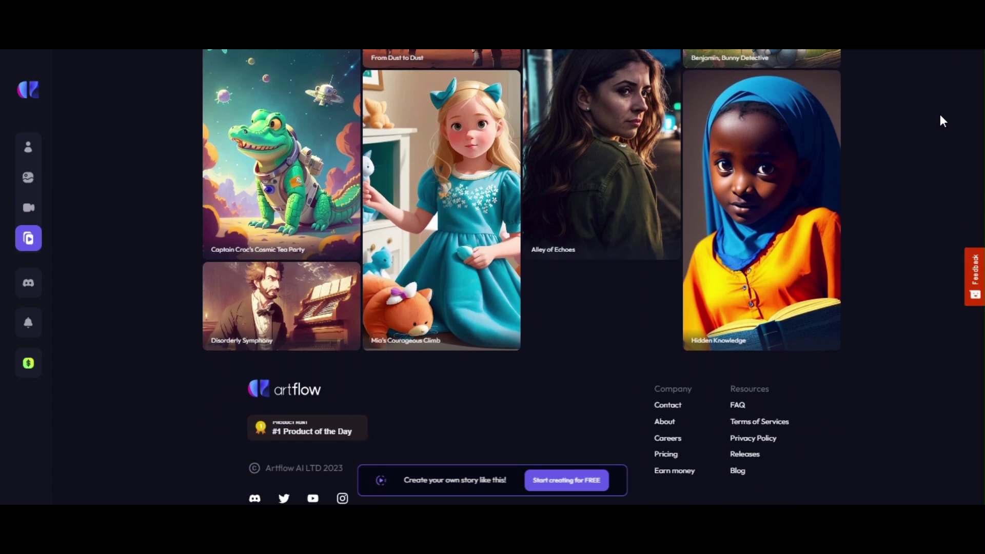
{"action": "scroll", "coordinate": [942, 121], "scroll_direction": "up", "scroll_amount": 6}
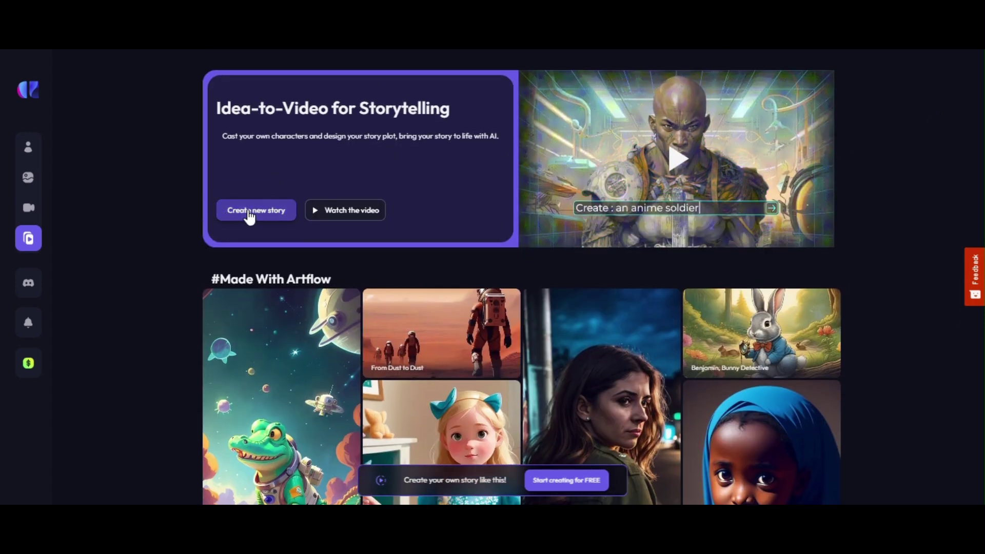
{"action": "left_click", "coordinate": [248, 215]}
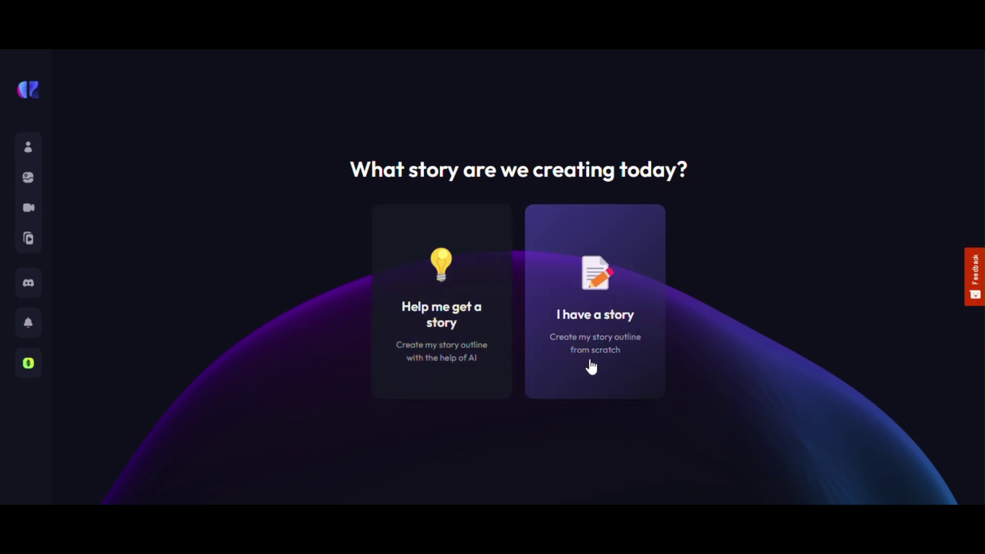
Choose AI story help and answer that the audience is '3 to 9 years kids'
{"action": "left_click", "coordinate": [445, 319]}
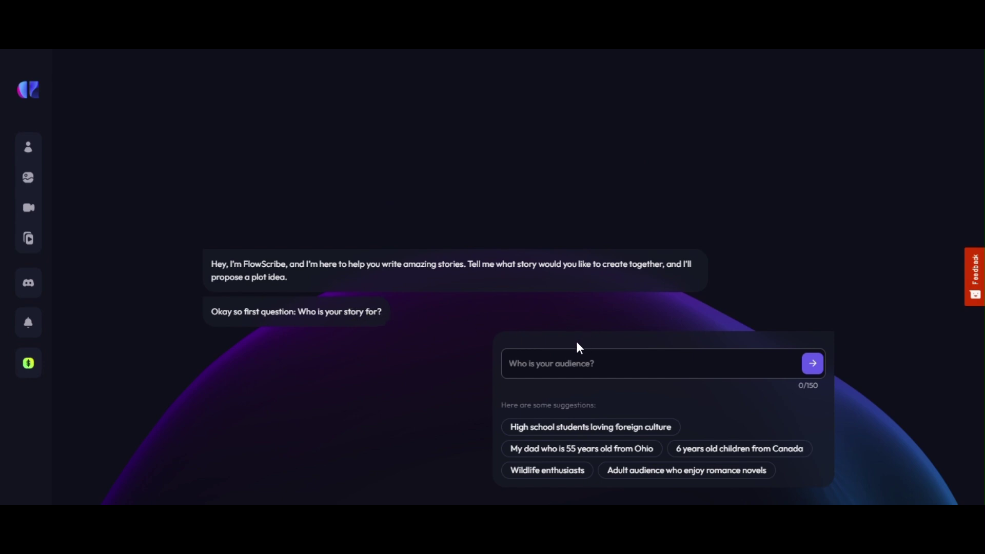
{"action": "left_click", "coordinate": [567, 361]}
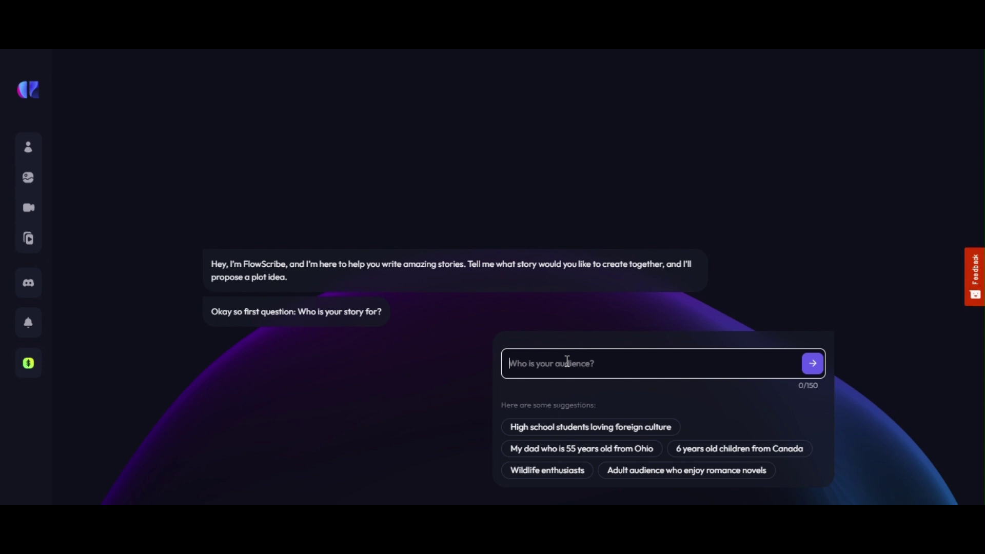
{"action": "type", "text": "3 to 9 years kids"}
{"action": "left_click", "coordinate": [813, 365]}
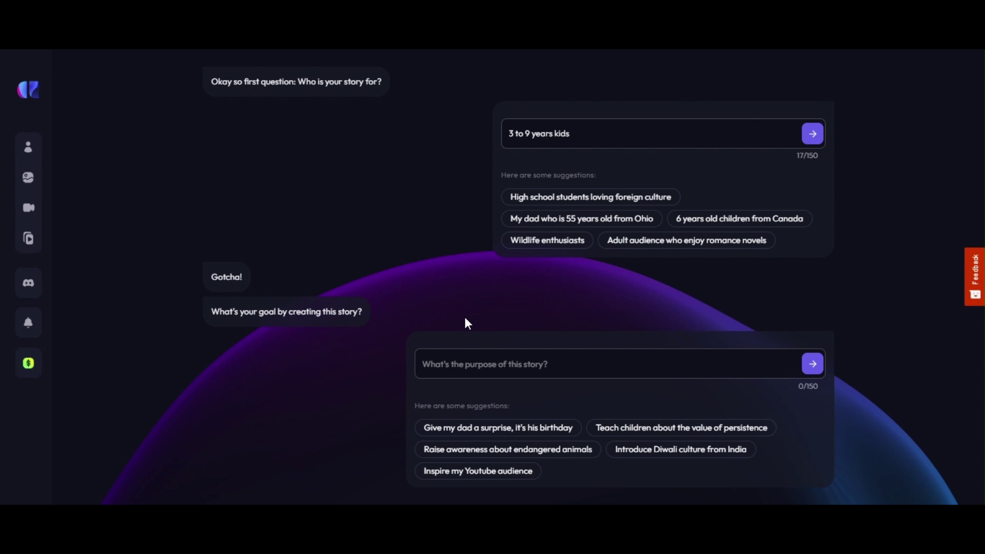
Give the story goal 'to teach kids with a moral' and choose the Children's Story genre
{"action": "left_click", "coordinate": [447, 364]}
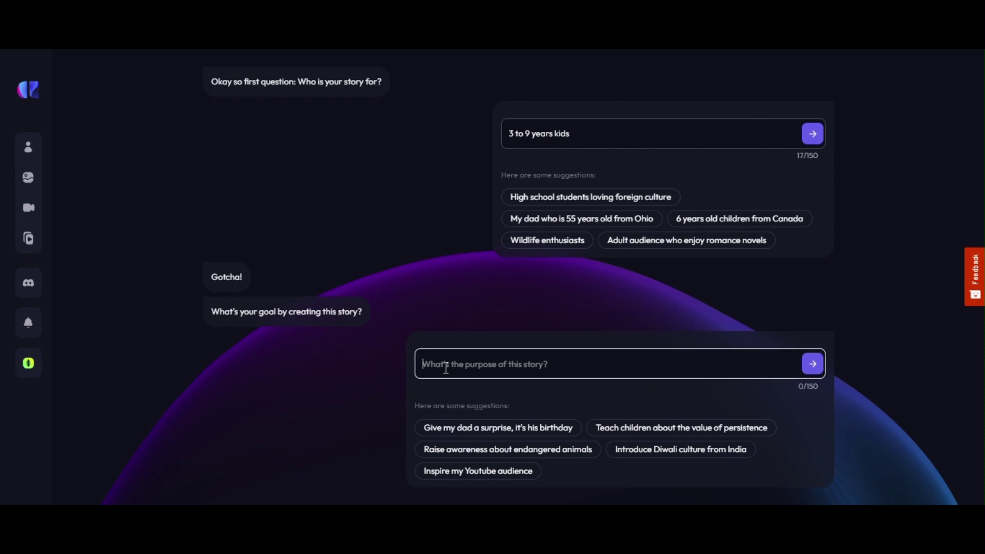
{"action": "type", "text": "to t"}
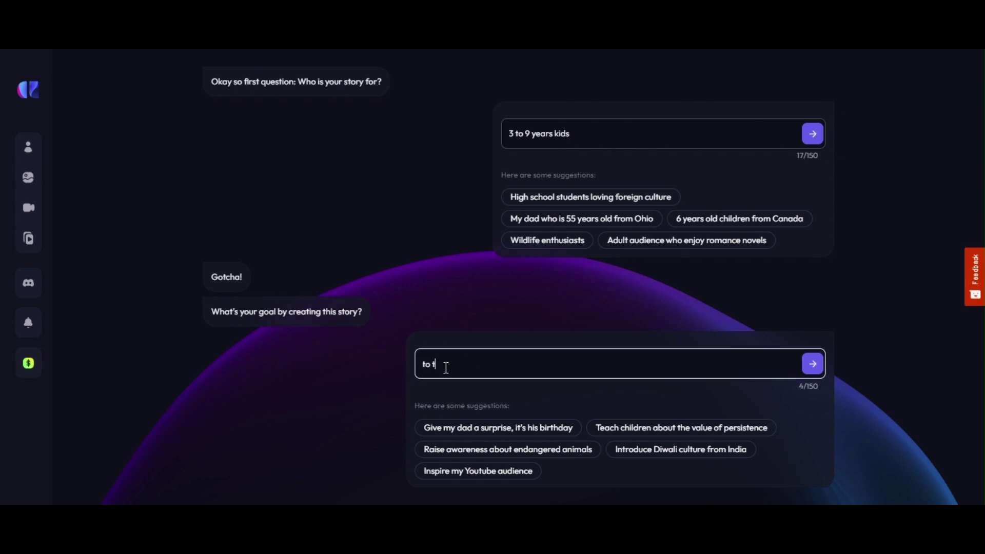
{"action": "type", "text": "each kids with a moral"}
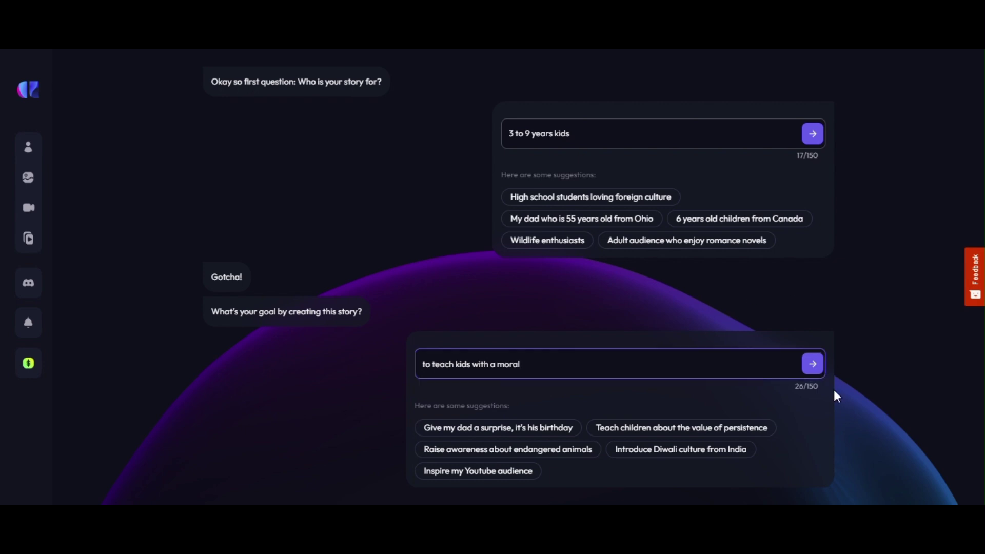
{"action": "left_click", "coordinate": [814, 370]}
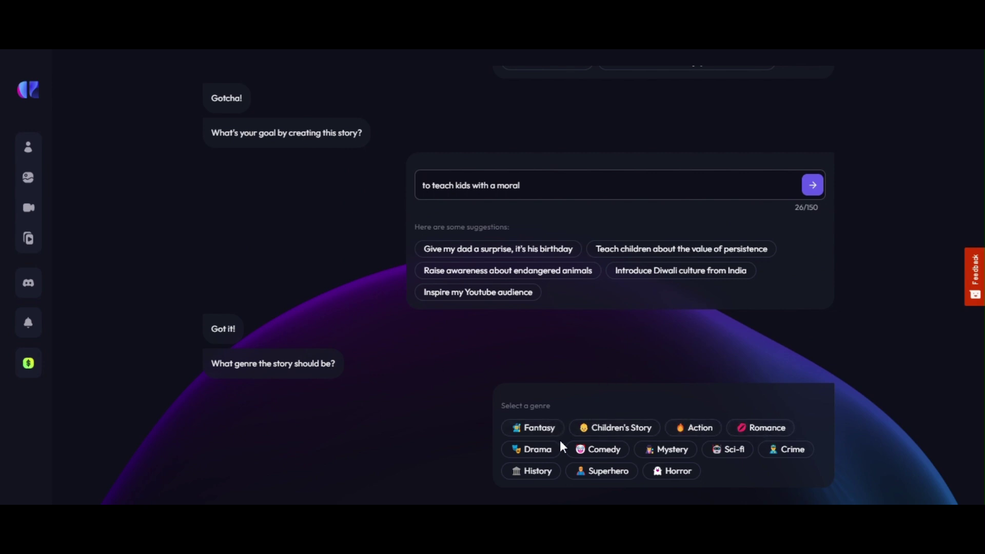
{"action": "left_click", "coordinate": [615, 434]}
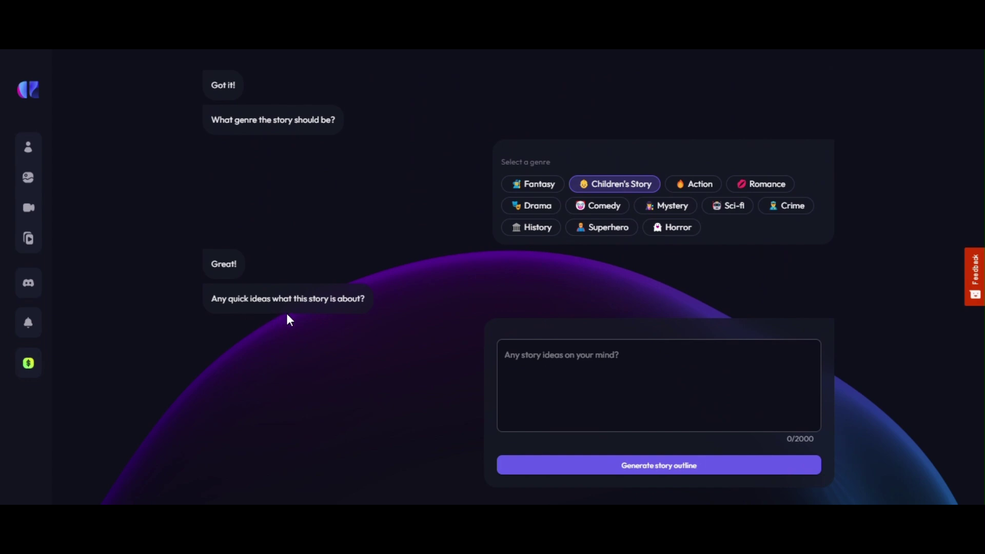
Enter the idea 'aladdin, ginie and abu monkey' and generate the story outline
{"action": "left_click", "coordinate": [519, 359]}
{"action": "type", "text": "aladd"}
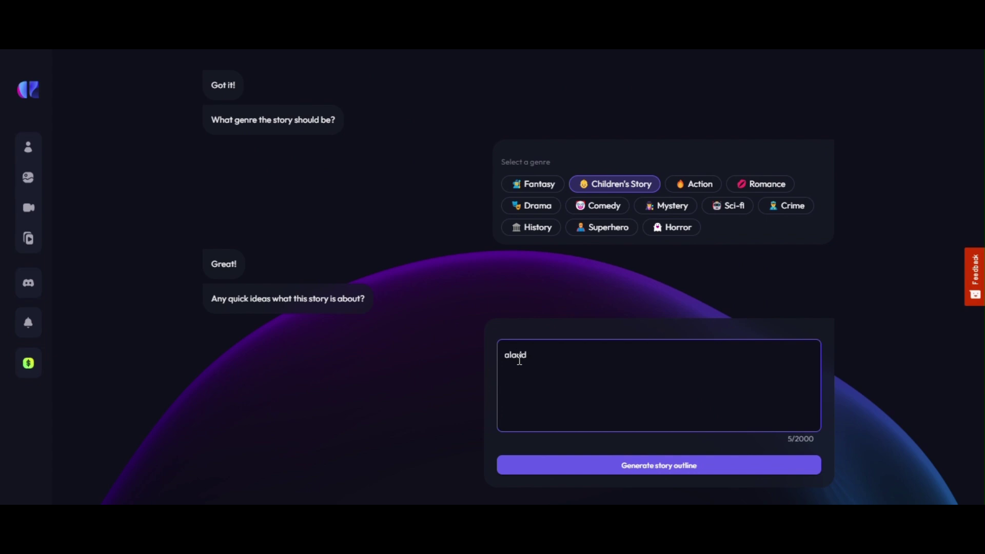
{"action": "type", "text": "in, ginie and abu mon"}
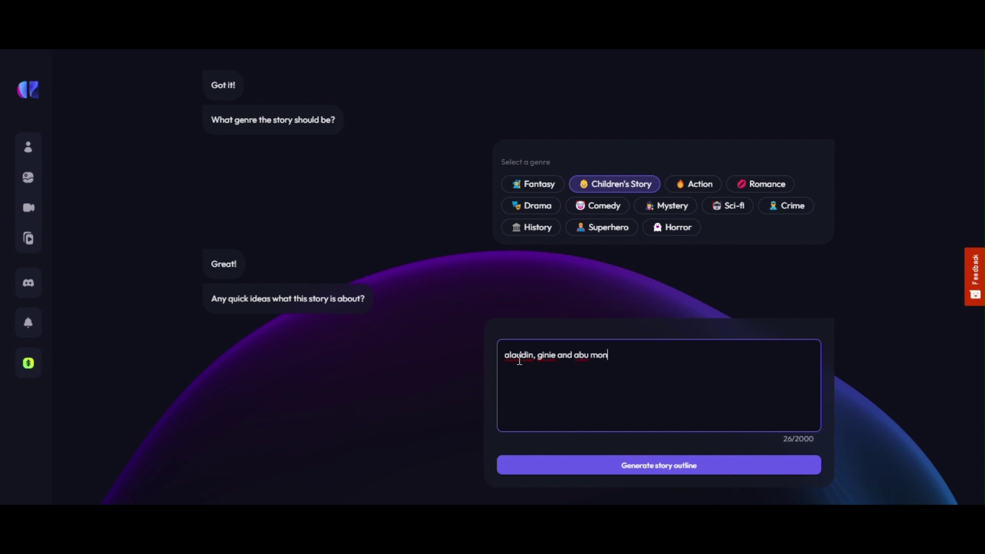
{"action": "type", "text": "key"}
{"action": "left_click", "coordinate": [560, 456]}
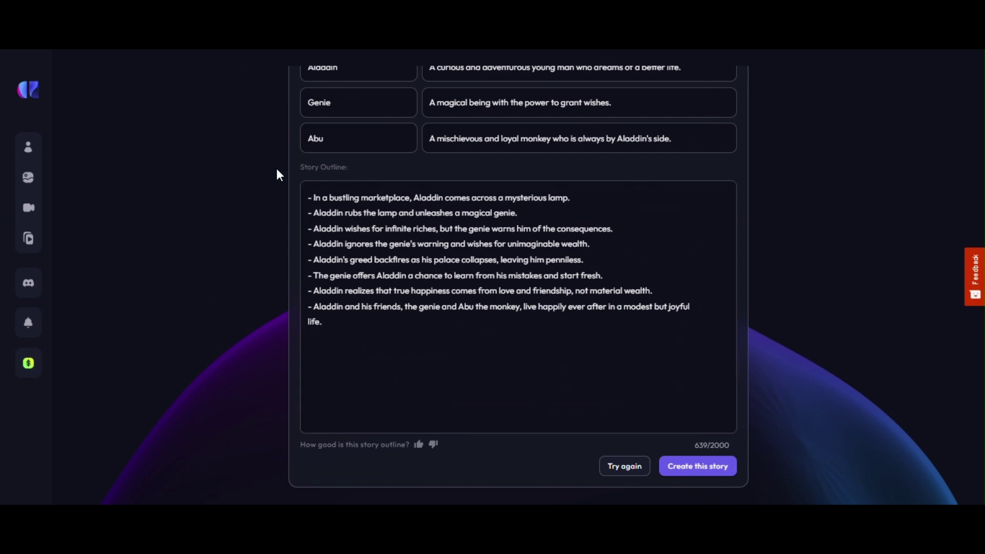
Review the Aladdin, Genie and Abu outline and create the story from it
{"action": "scroll", "coordinate": [260, 170], "scroll_direction": "up", "scroll_amount": 3}
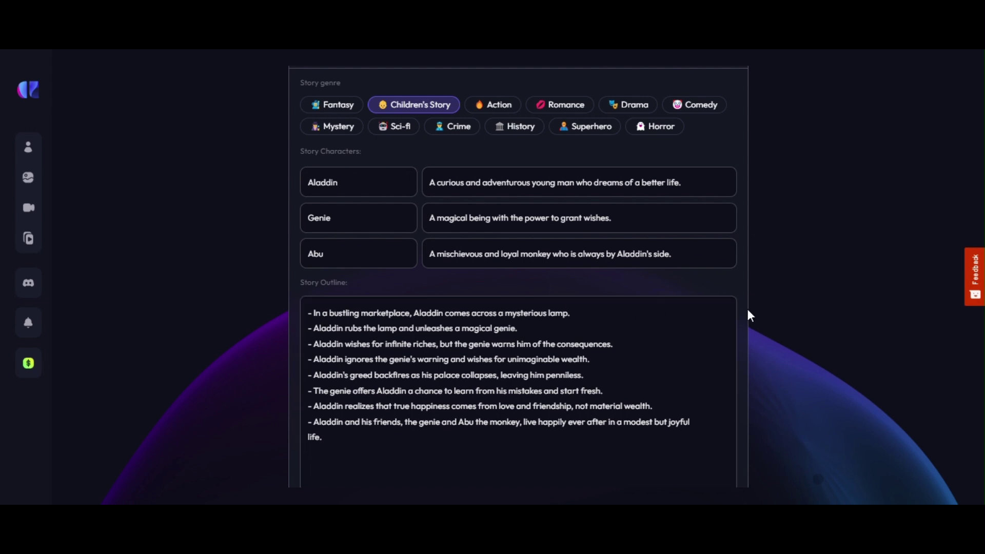
{"action": "scroll", "coordinate": [771, 315], "scroll_direction": "down", "scroll_amount": 2}
{"action": "scroll", "coordinate": [770, 310], "scroll_direction": "down", "scroll_amount": 3}
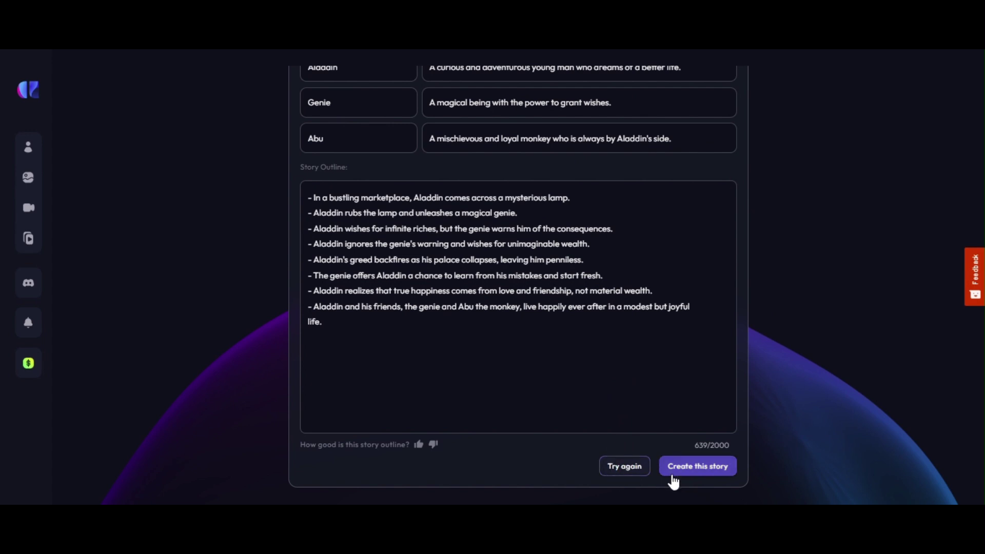
{"action": "left_click", "coordinate": [696, 468]}
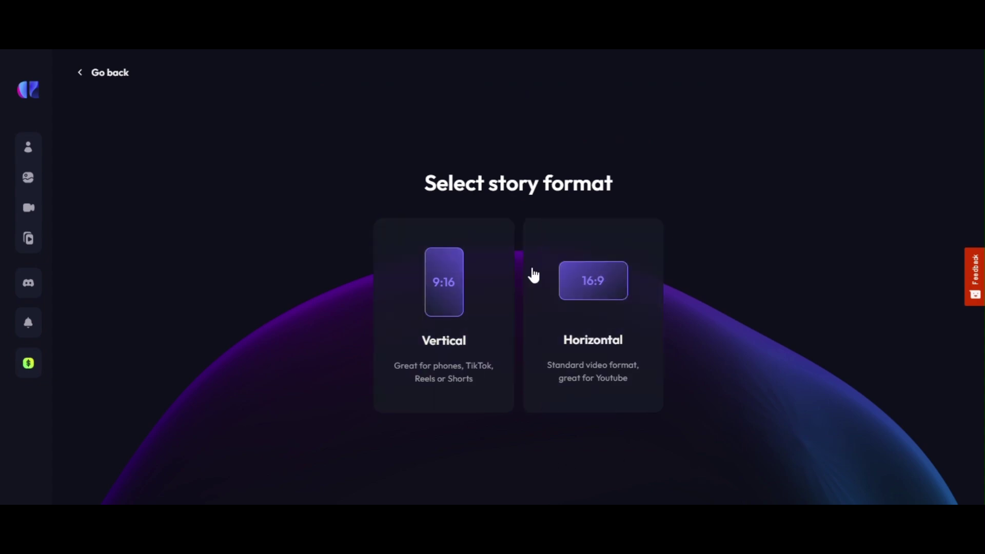
Choose Horizontal 16:9 with the 3D Cartoon style and continue to the Character Creator
{"action": "left_click", "coordinate": [616, 283]}
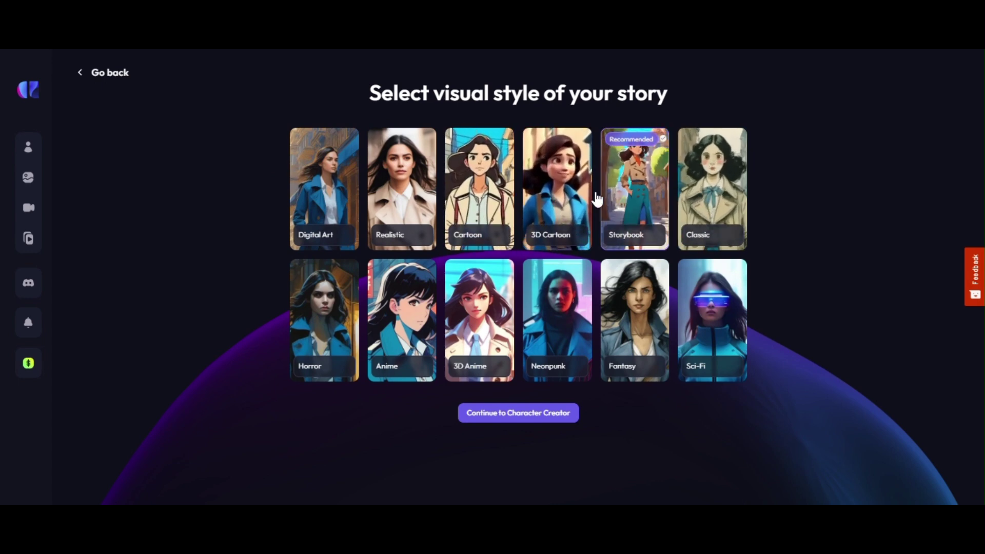
{"action": "left_click", "coordinate": [549, 201]}
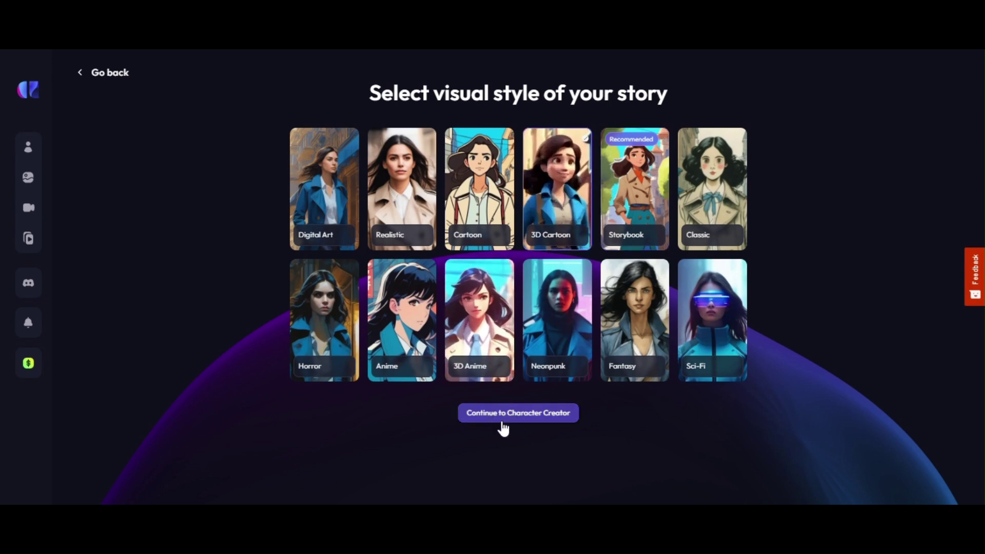
{"action": "left_click", "coordinate": [521, 419]}
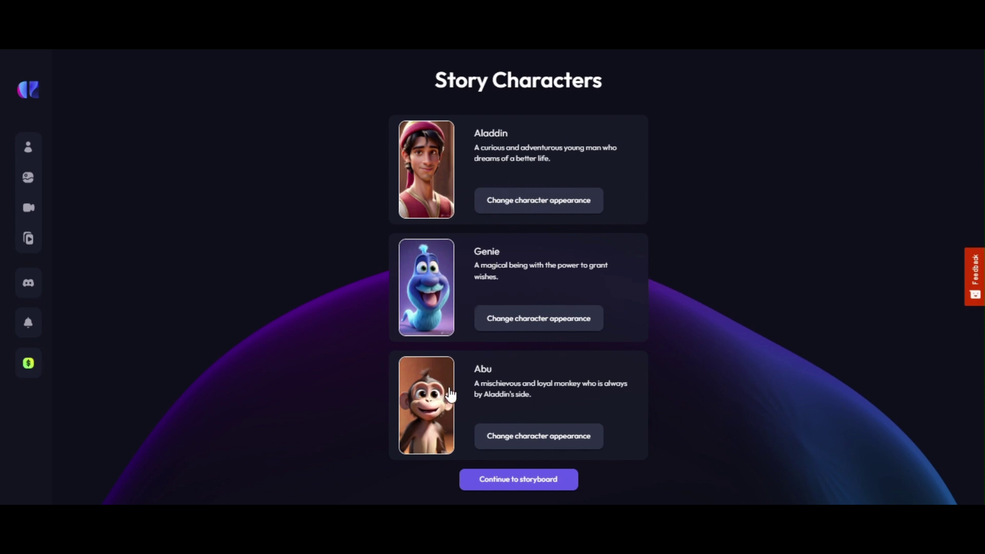
Replace the Genie's description with 'a genie of aladdin', regenerate the portrait and confirm it
{"action": "left_click", "coordinate": [503, 324]}
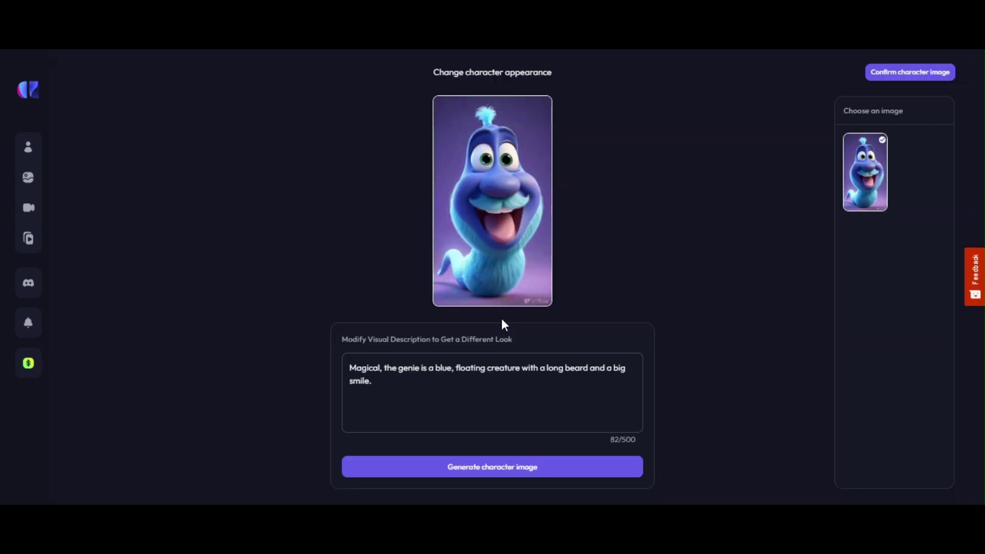
{"action": "left_click", "coordinate": [427, 388]}
{"action": "key", "text": "ctrl+a"}
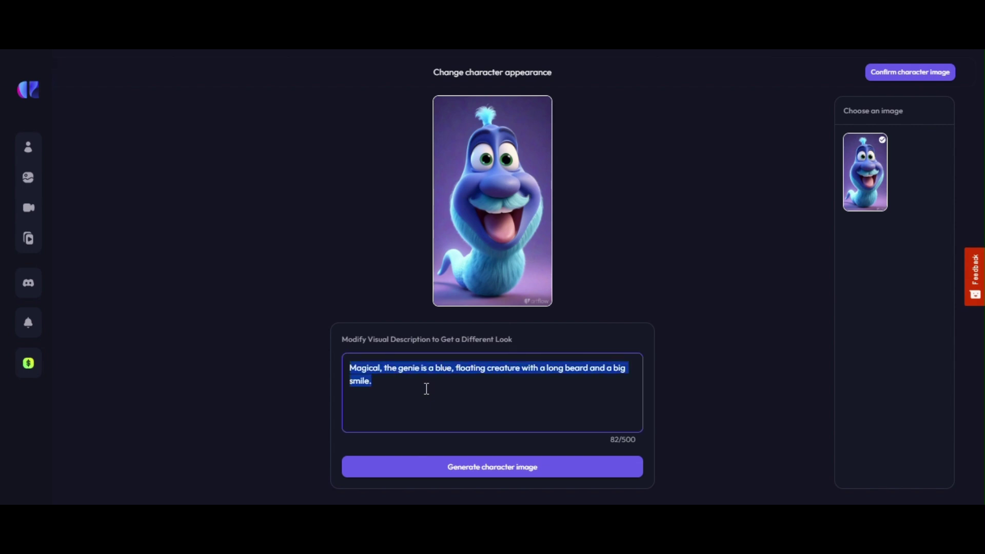
{"action": "type", "text": "a "}
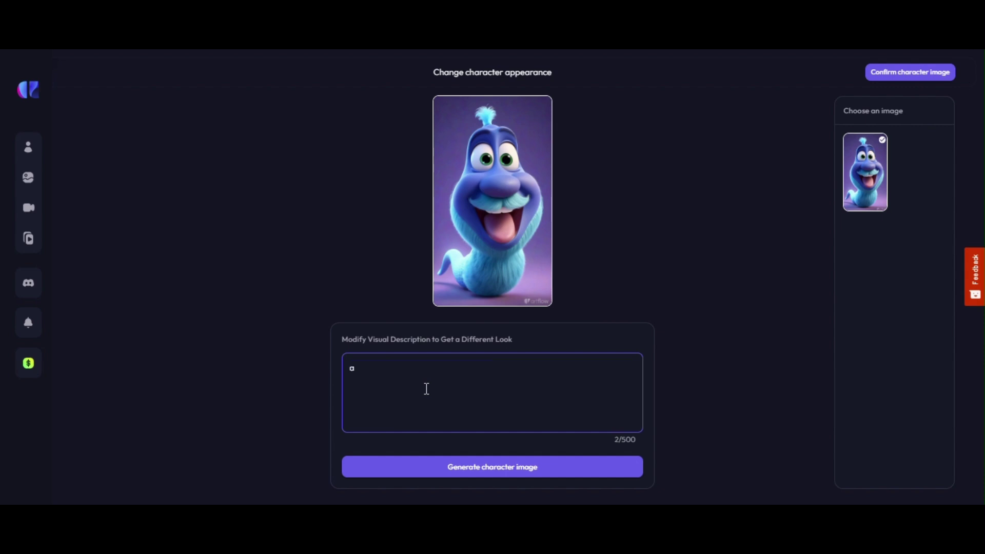
{"action": "type", "text": "ginnn"}
{"action": "key", "text": "BackSpace"}
{"action": "type", "text": "i of aladdin"}
{"action": "left_click", "coordinate": [468, 469]}
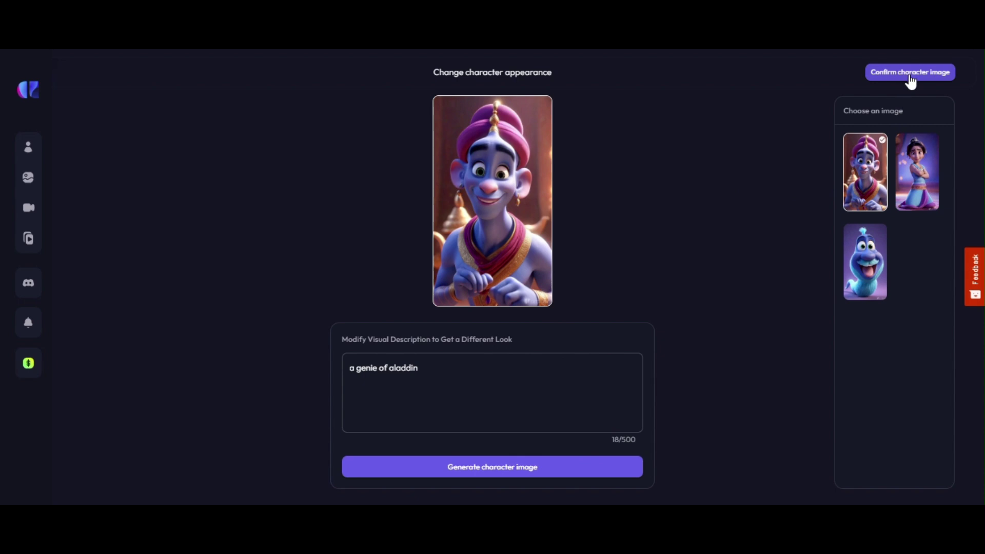
{"action": "left_click", "coordinate": [872, 74]}
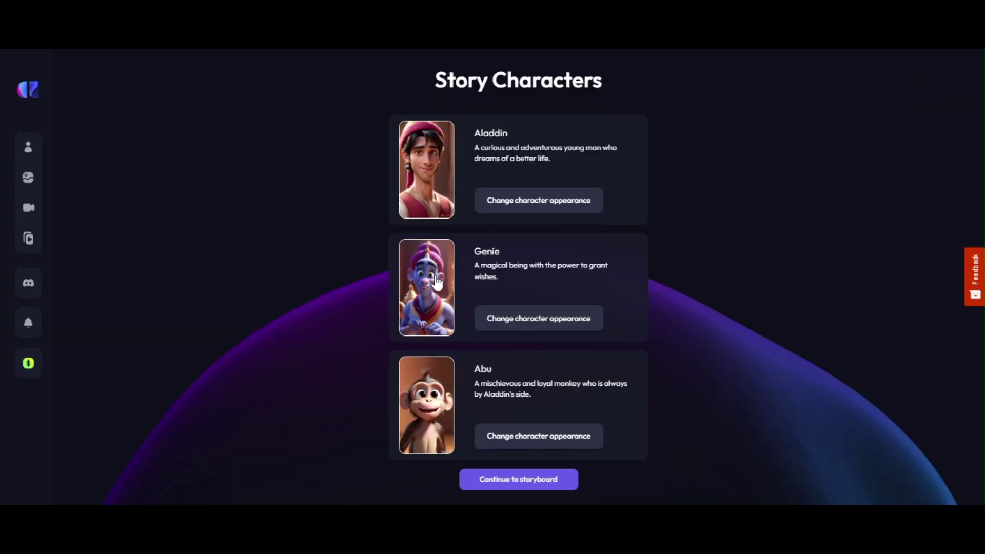
Continue from the characters to the storyboard
{"action": "left_click", "coordinate": [523, 481]}
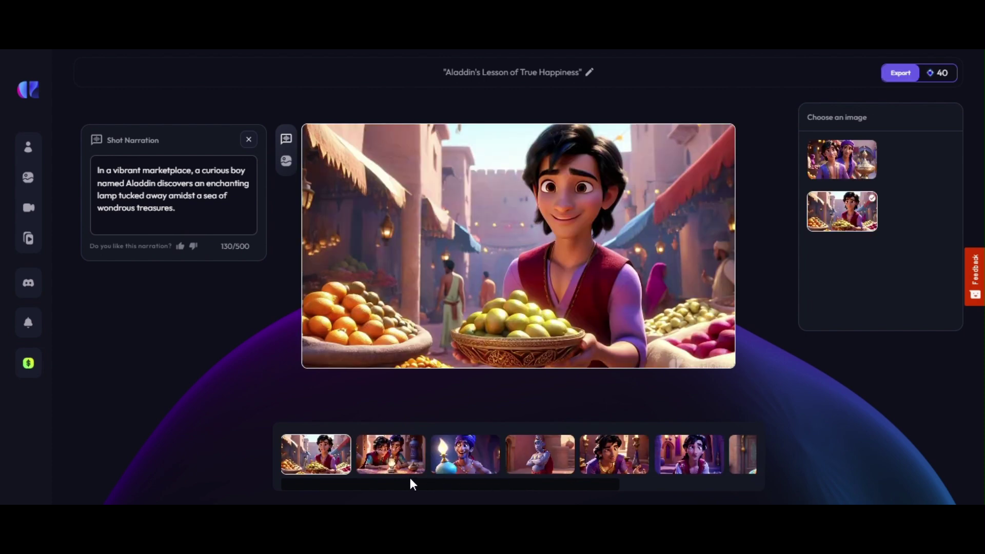
Scroll the shot timeline and open the second shot, where Aladdin rubs the lamp
{"action": "left_click_drag", "start_coordinate": [305, 483], "coordinate": [442, 483]}
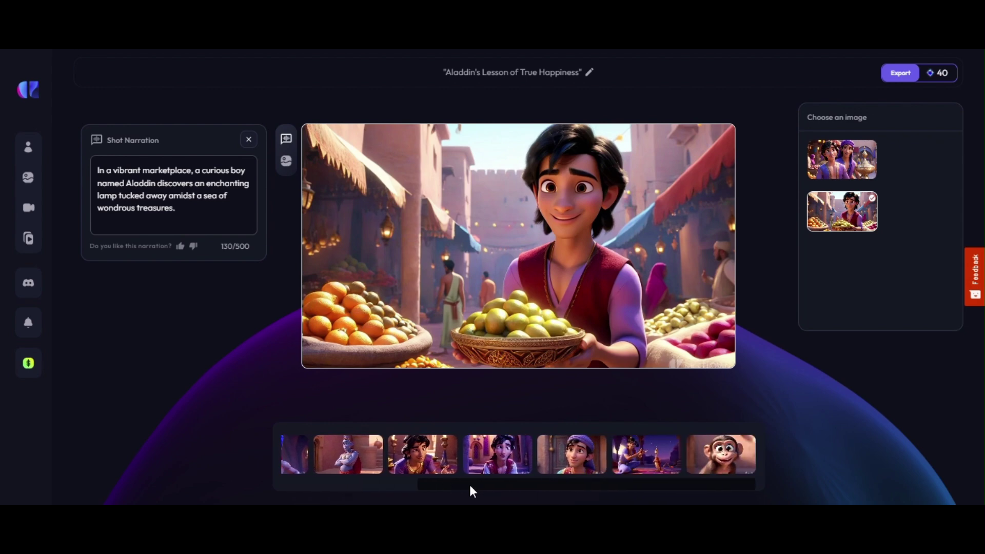
{"action": "left_click_drag", "start_coordinate": [474, 485], "coordinate": [328, 483]}
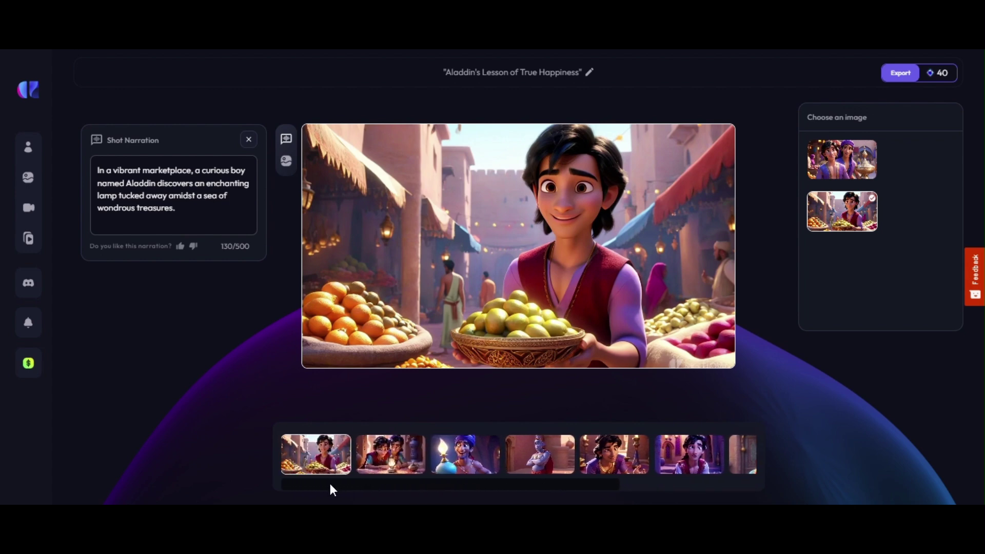
{"action": "left_click", "coordinate": [374, 462]}
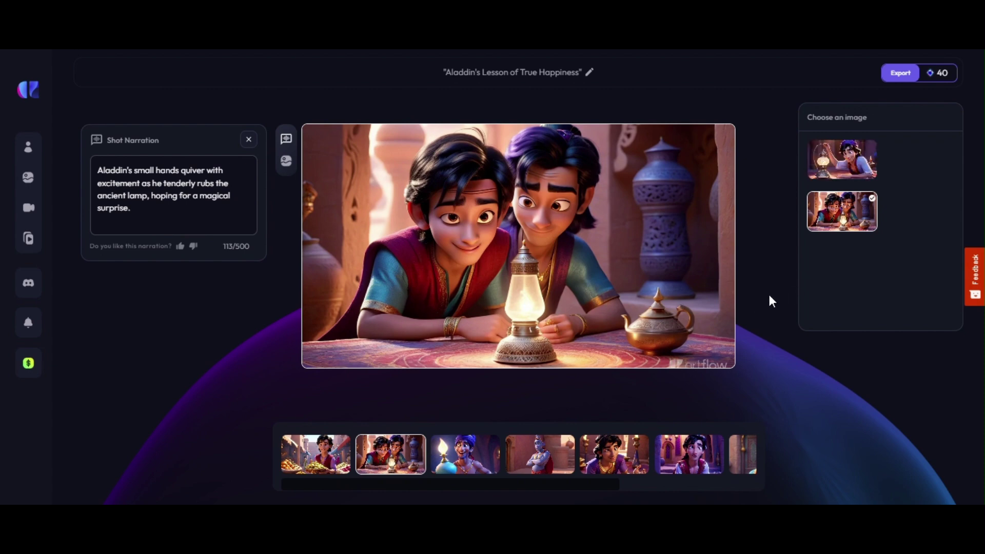
Use the Aladdin-alone lamp picture, then review the genie-emerging and warning shots
{"action": "left_click", "coordinate": [840, 167]}
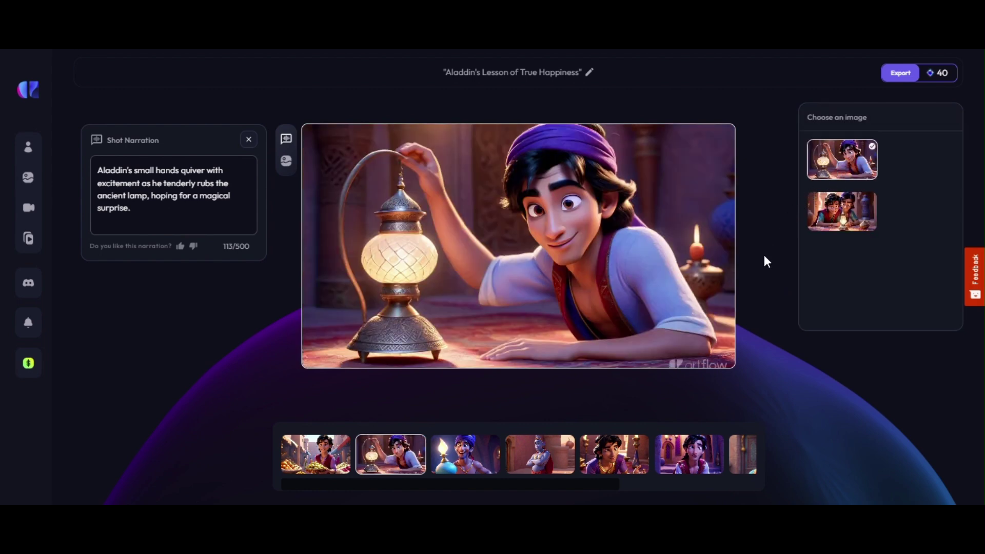
{"action": "left_click", "coordinate": [448, 461]}
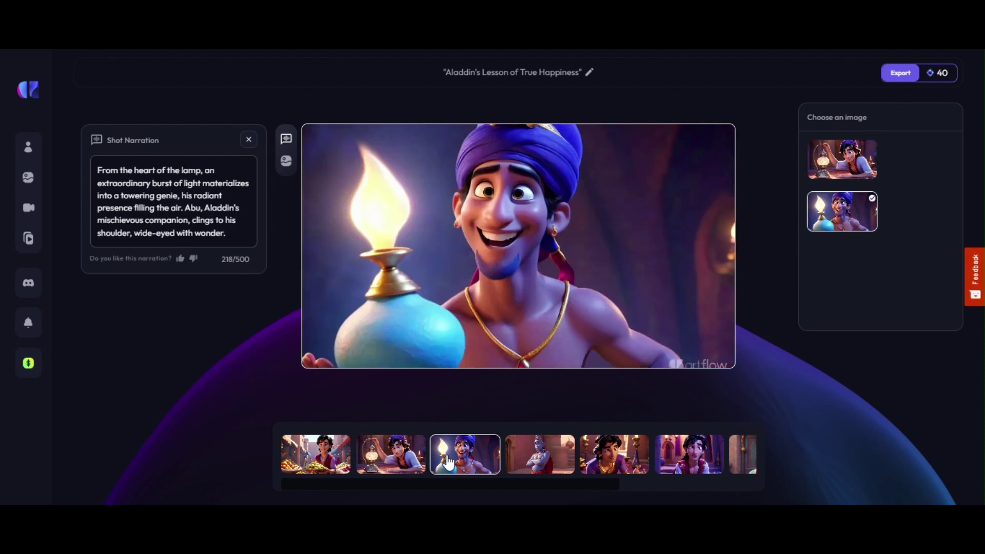
{"action": "left_click", "coordinate": [544, 451]}
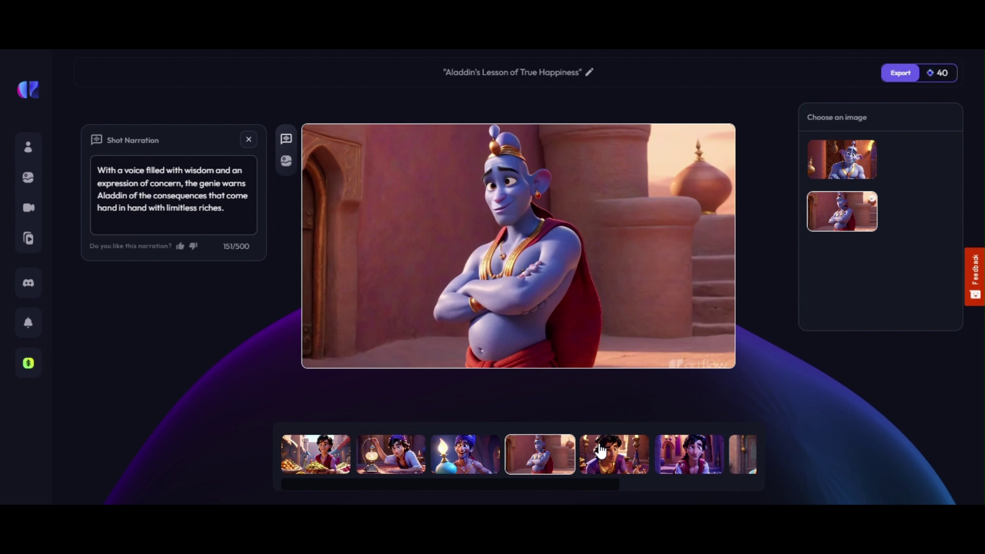
{"action": "left_click", "coordinate": [473, 458]}
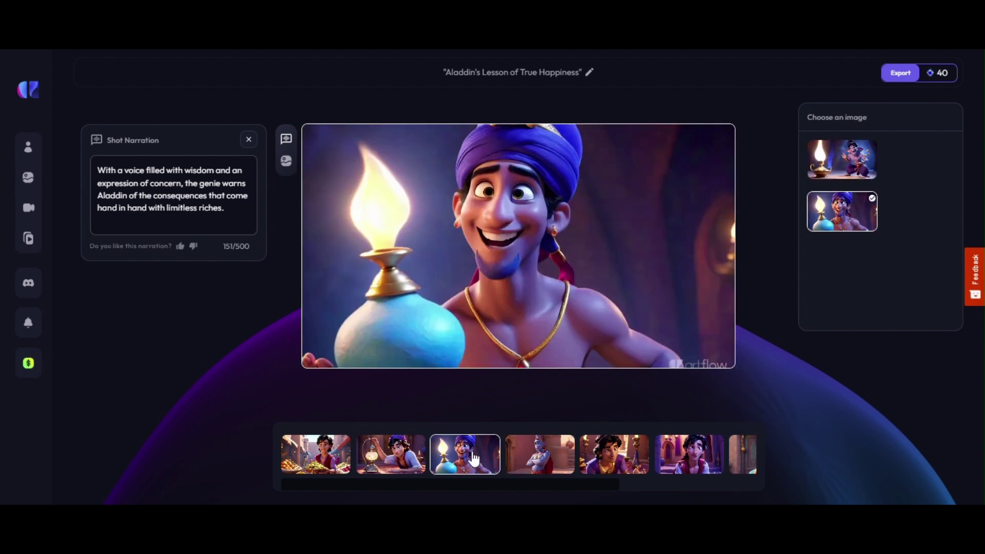
Browse the later shots and open the genie's second-chance shot
{"action": "left_click", "coordinate": [619, 456]}
{"action": "left_click", "coordinate": [680, 454]}
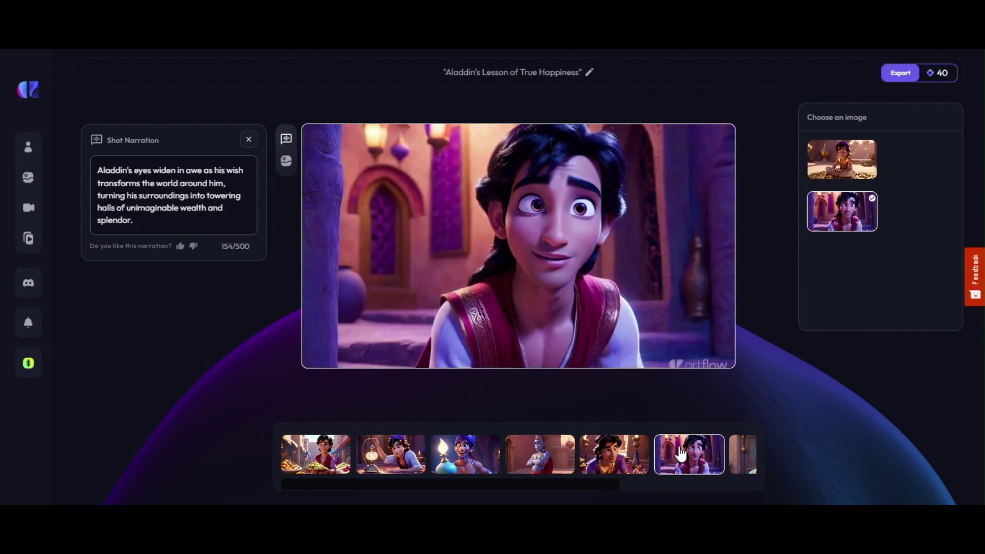
{"action": "scroll", "coordinate": [680, 455], "scroll_direction": "down", "scroll_amount": 3}
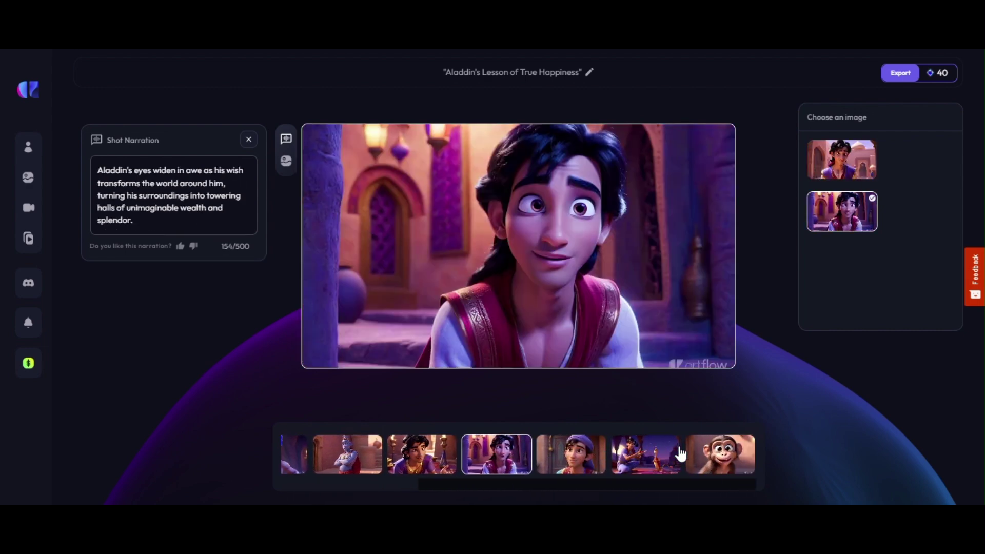
{"action": "left_click", "coordinate": [586, 455]}
{"action": "left_click", "coordinate": [637, 455]}
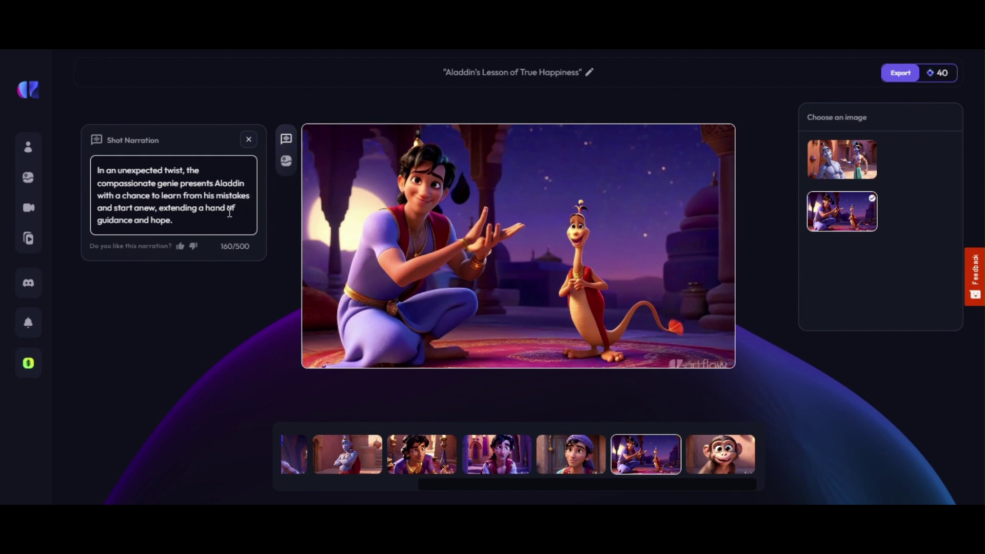
Use the genie street image for this shot and show its Genie character settings
{"action": "left_click", "coordinate": [844, 165]}
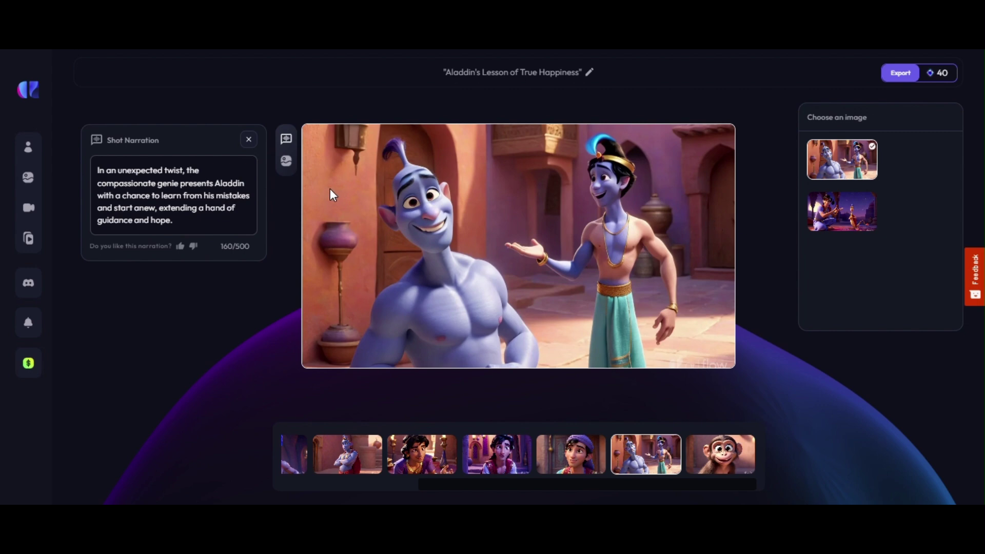
{"action": "left_click", "coordinate": [285, 165]}
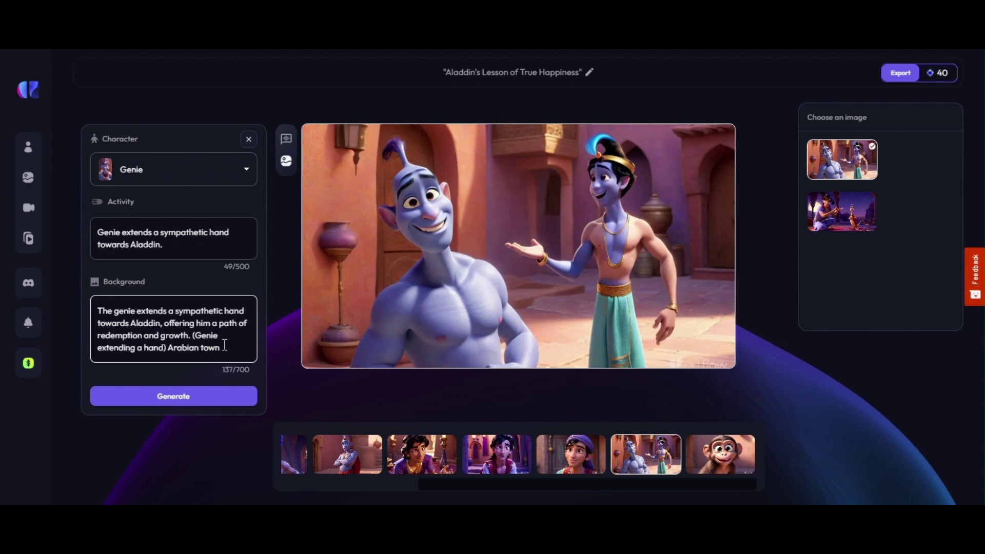
Generate images of Genie extending a sympathetic hand, keep Genie as the character, and regenerate
{"action": "left_click", "coordinate": [197, 400]}
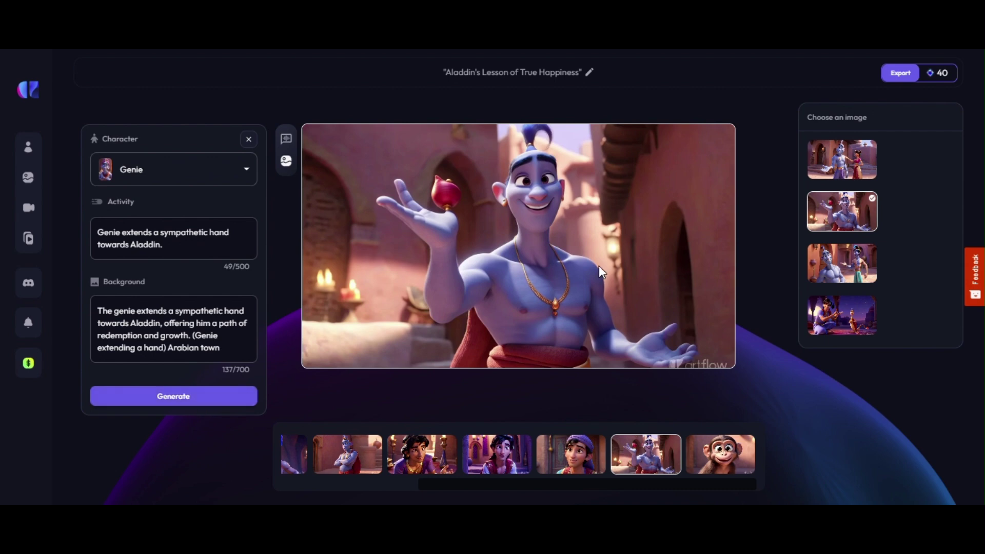
{"action": "left_click", "coordinate": [841, 153]}
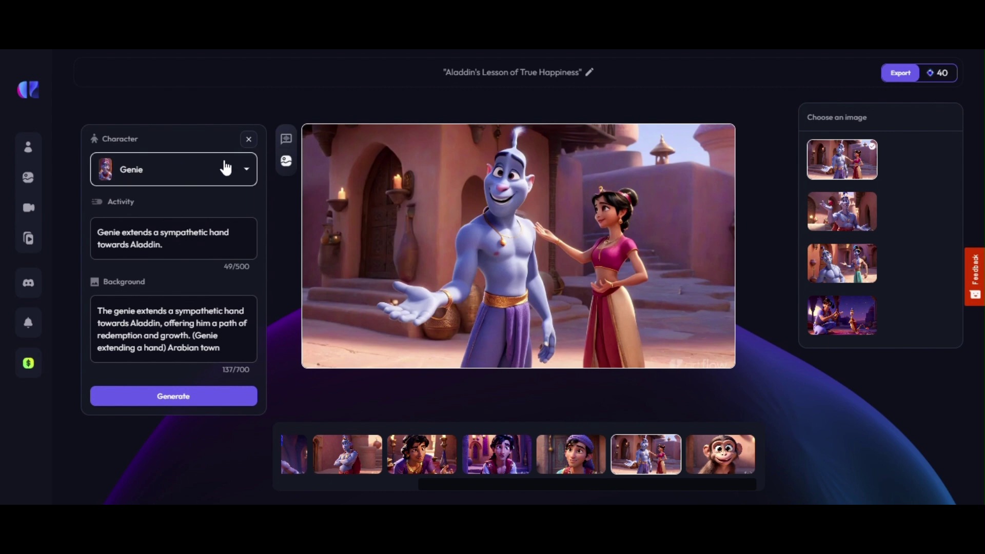
{"action": "left_click", "coordinate": [239, 175]}
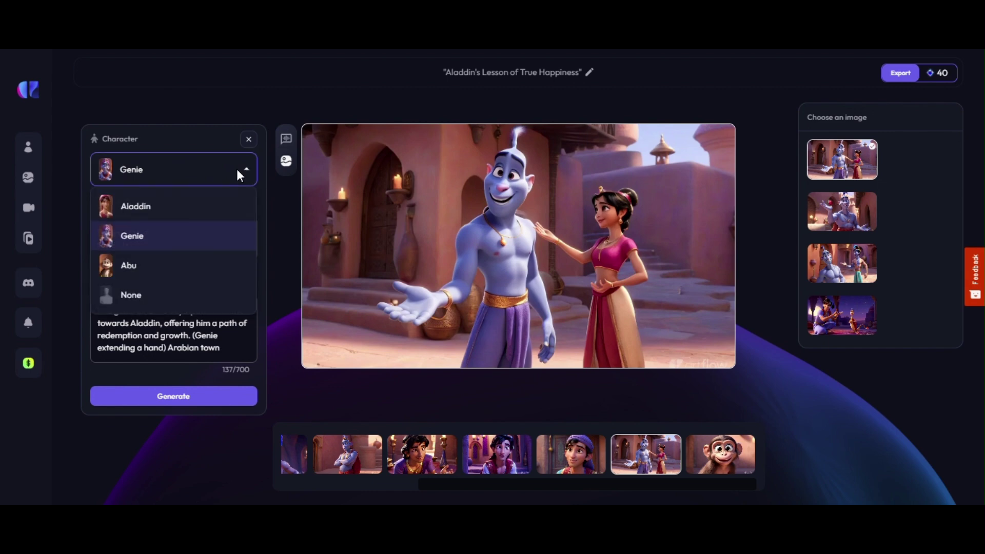
{"action": "left_click", "coordinate": [237, 170]}
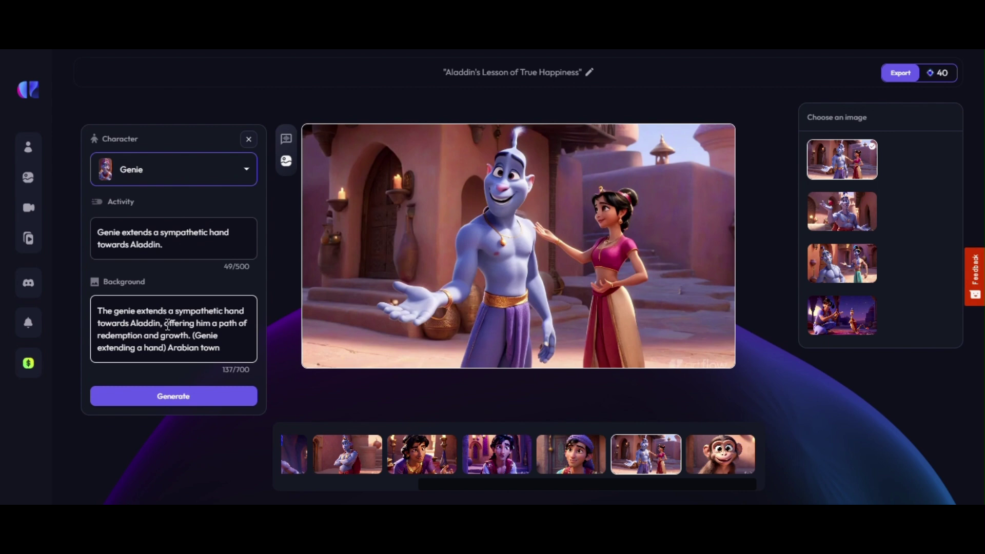
{"action": "left_click", "coordinate": [175, 403]}
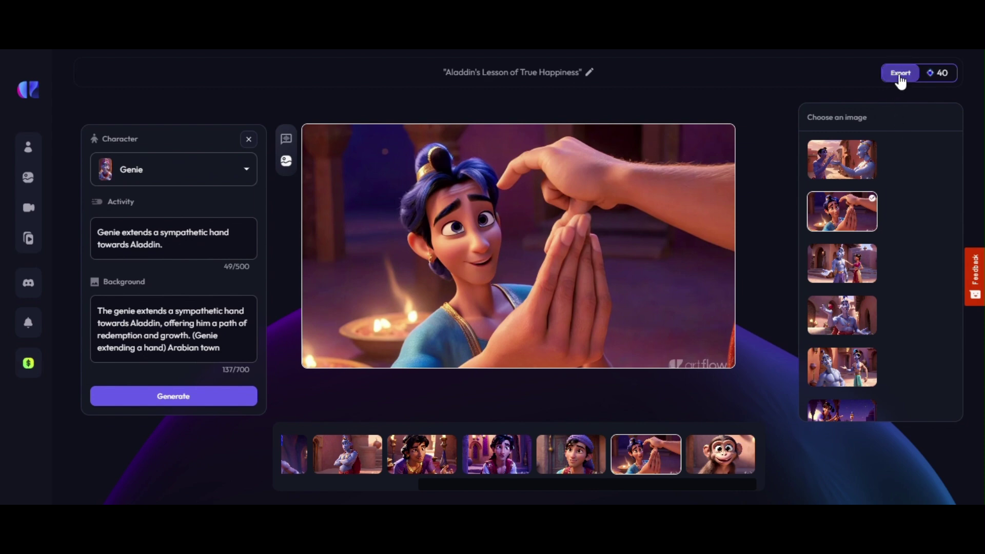
Choose the hands-touching close-up for the shot, then start the export and go to account sign-up
{"action": "left_click", "coordinate": [841, 156]}
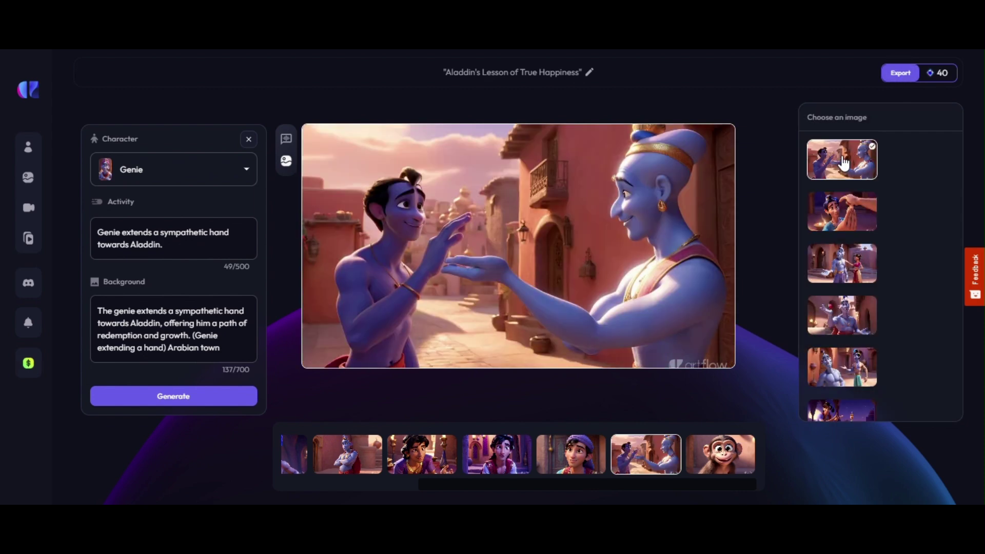
{"action": "left_click", "coordinate": [836, 210]}
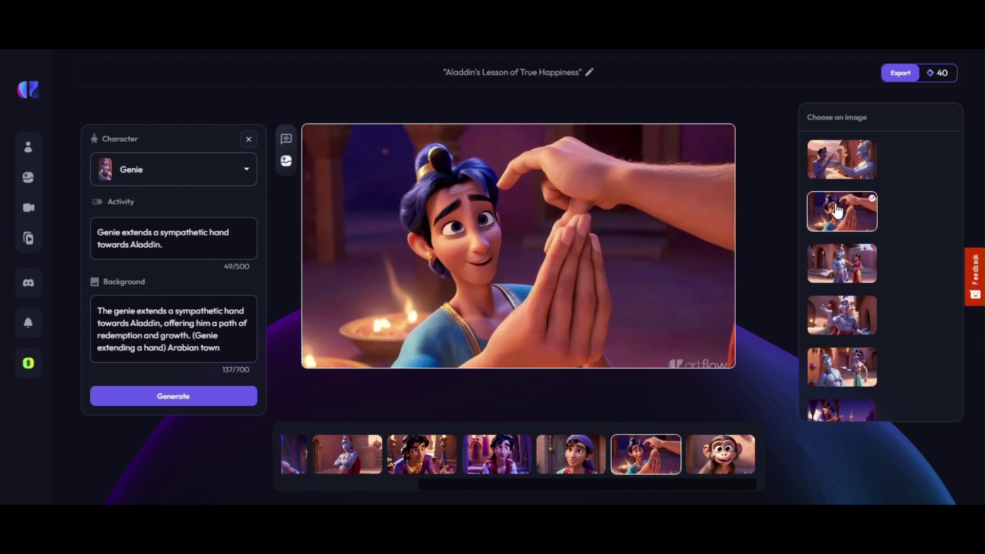
{"action": "left_click", "coordinate": [897, 75]}
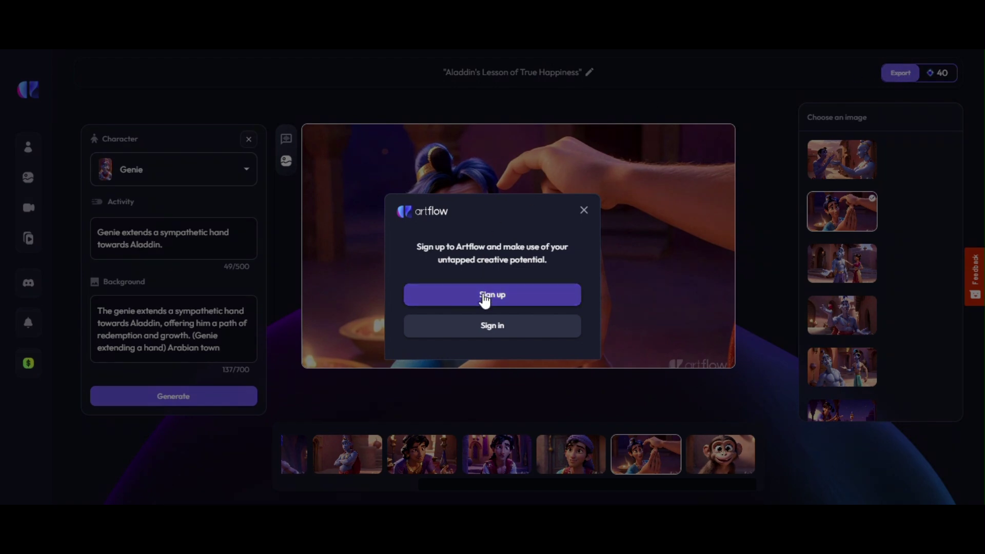
{"action": "left_click", "coordinate": [484, 300]}
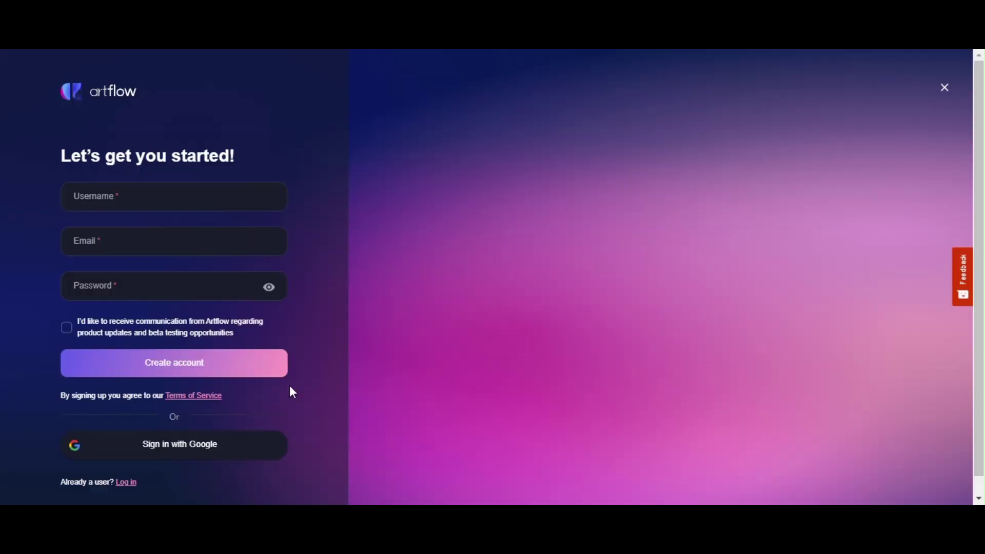
Sign in to Artflow with a Google account
{"action": "left_click", "coordinate": [176, 451]}
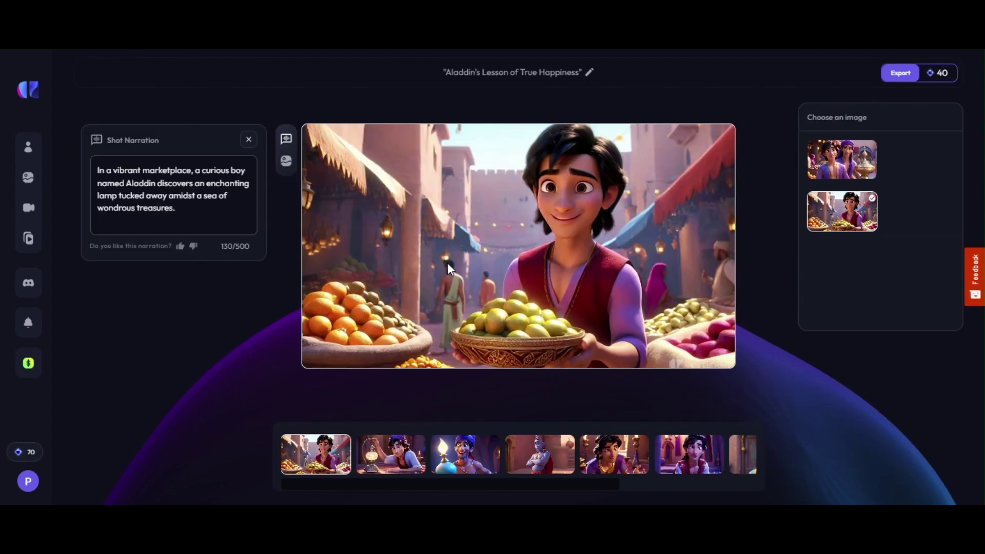
Export 'Aladdin's Lesson of True Happiness' as a 1:48 video and play it
{"action": "left_click", "coordinate": [901, 75]}
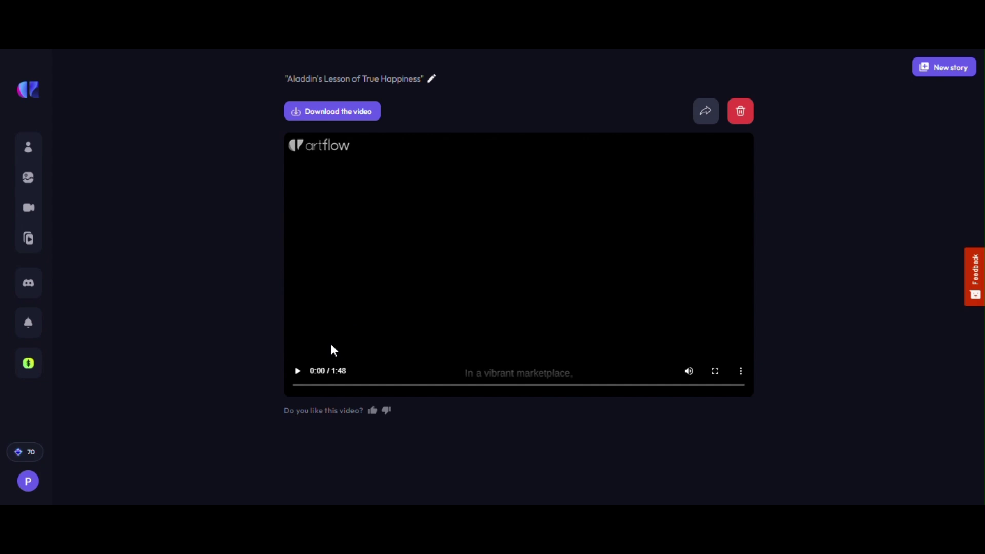
{"action": "left_click", "coordinate": [297, 371]}
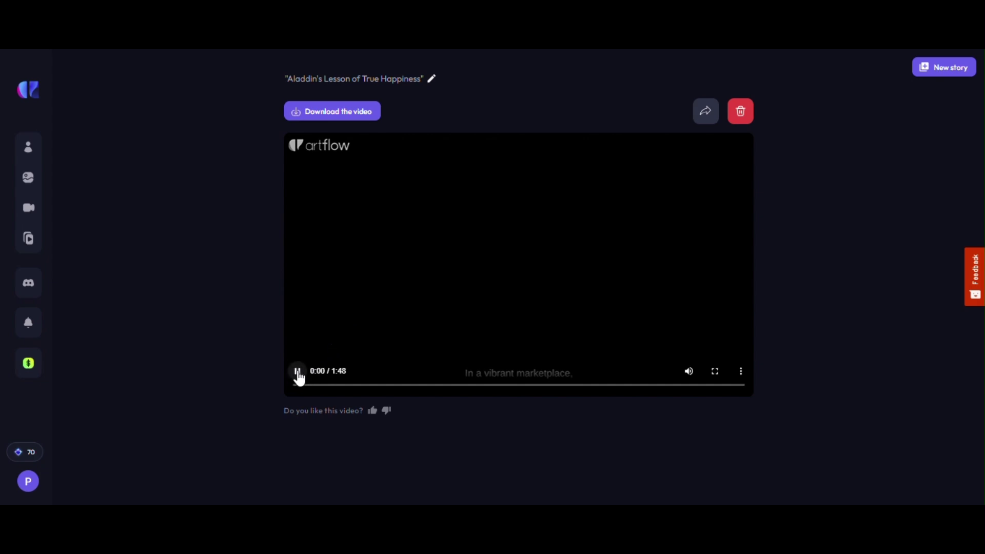